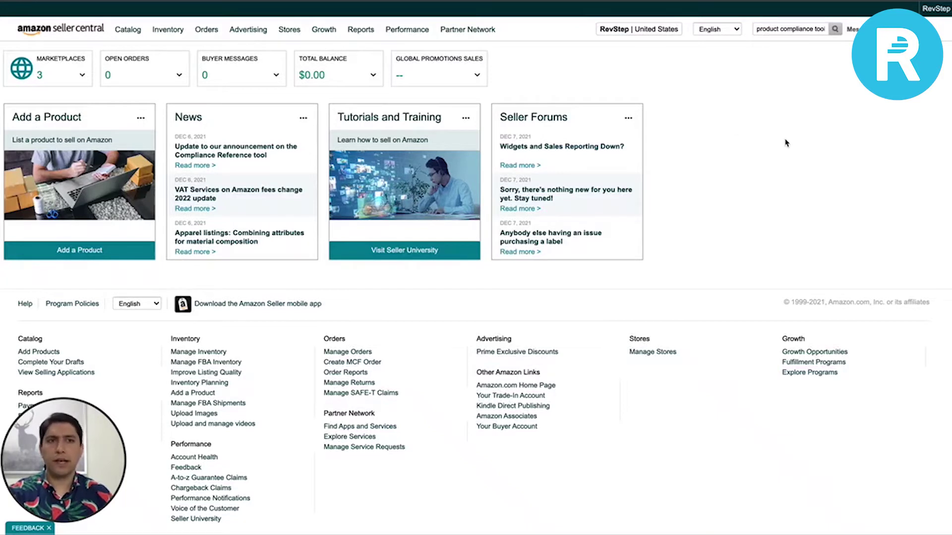
# Step: Search help for the product compliance tool and follow its article to the Compliance Reference tool
pyautogui.click(815, 34)
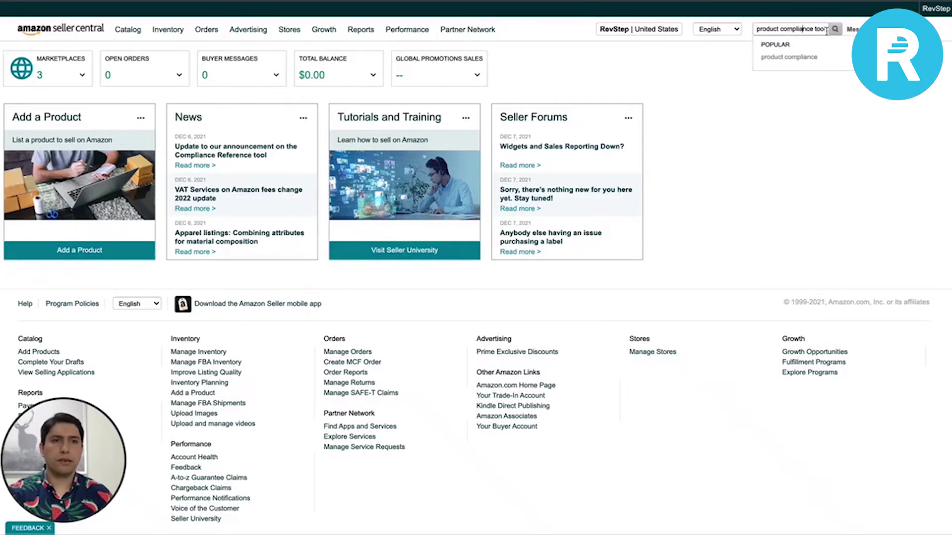
pyautogui.click(834, 29)
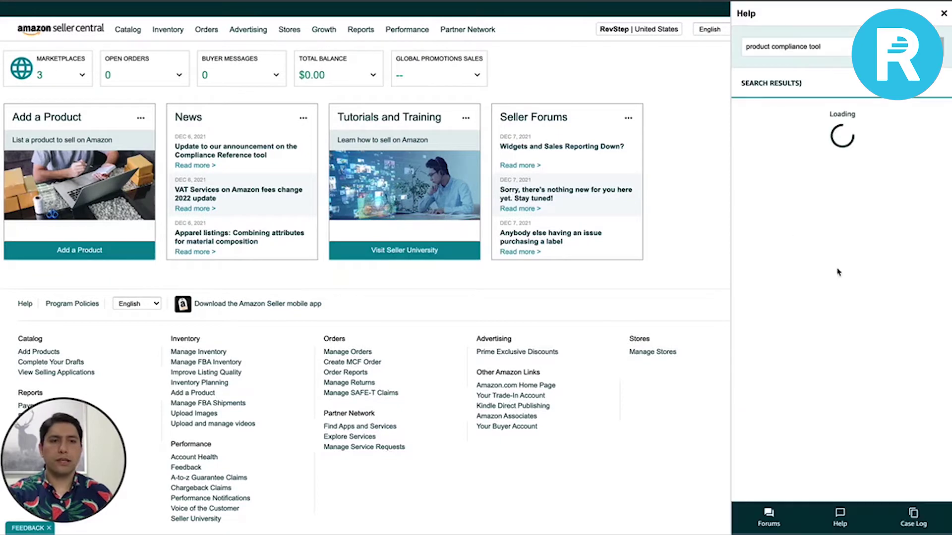
pyautogui.scroll(-2, 792, 357)
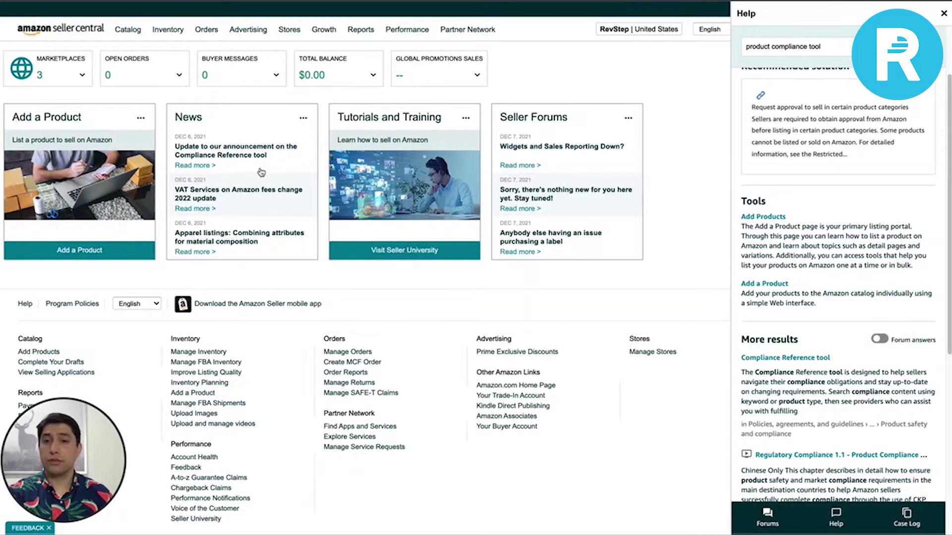
pyautogui.click(798, 361)
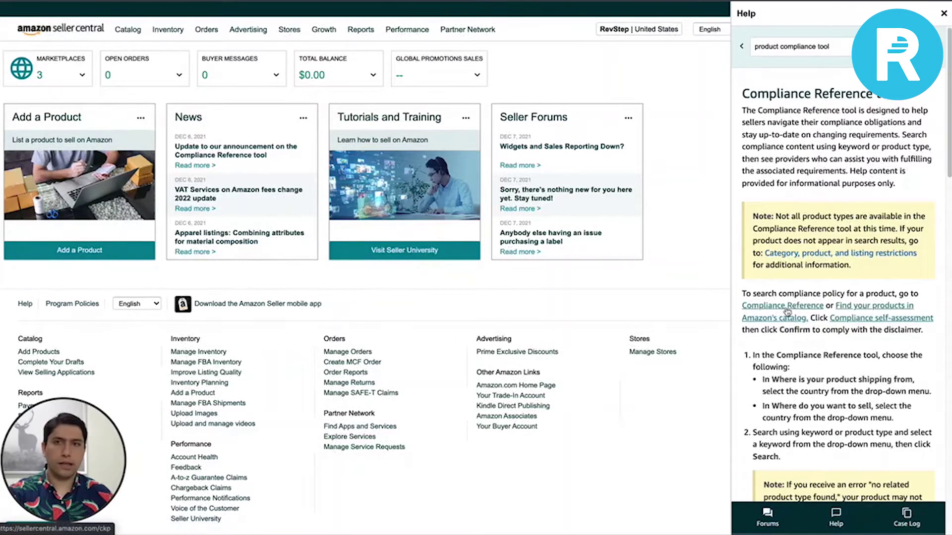
pyautogui.click(801, 308)
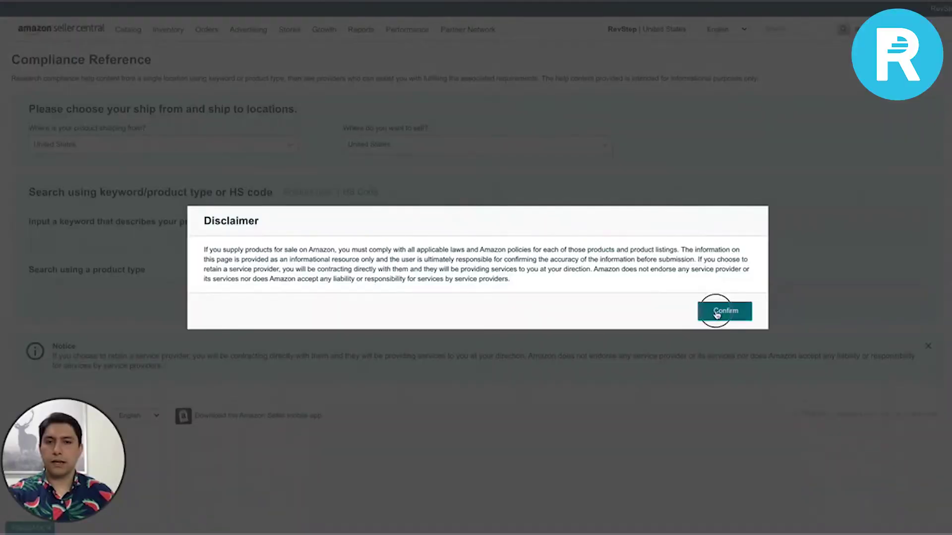
# Step: Accept the disclaimer and browse the United States product type list to find Toys
pyautogui.click(718, 311)
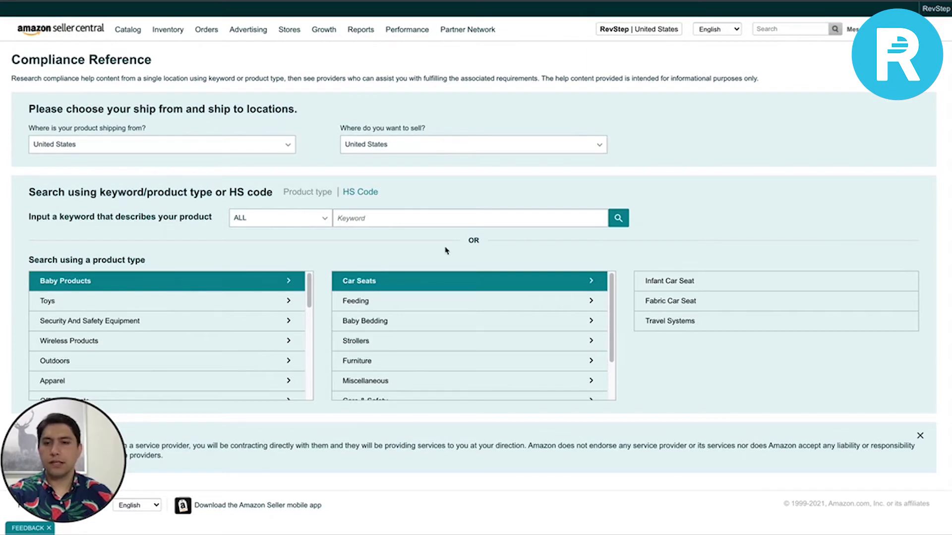
pyautogui.click(250, 322)
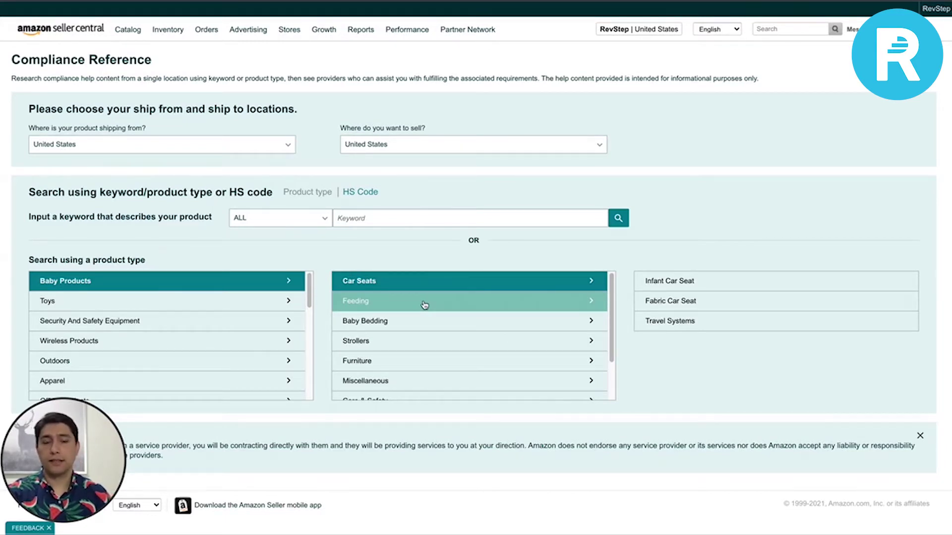
pyautogui.scroll(-6, 196, 330)
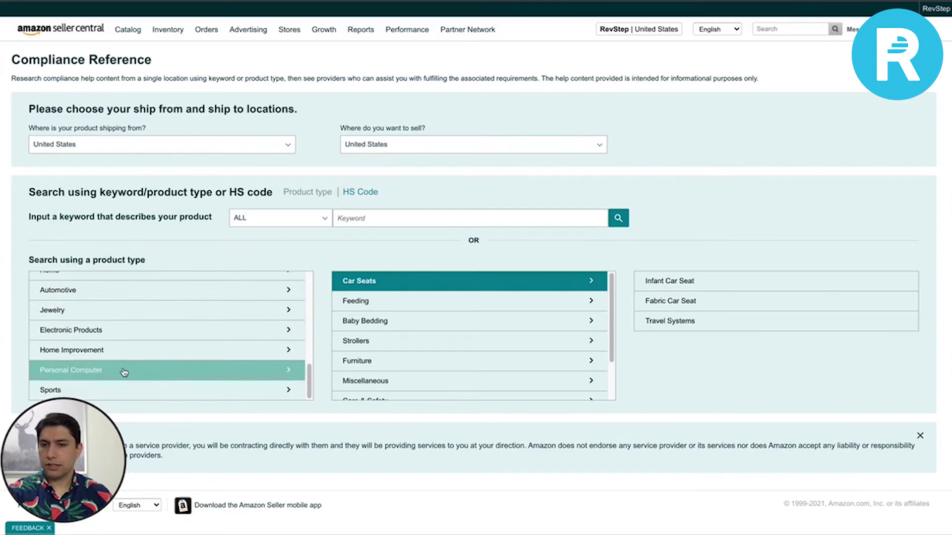
pyautogui.scroll(-1, 164, 360)
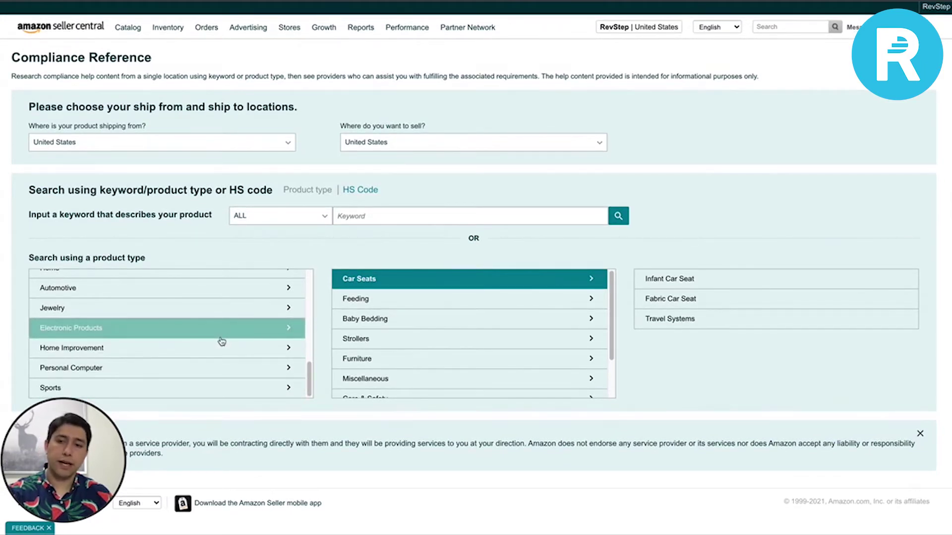
pyautogui.scroll(3, 221, 342)
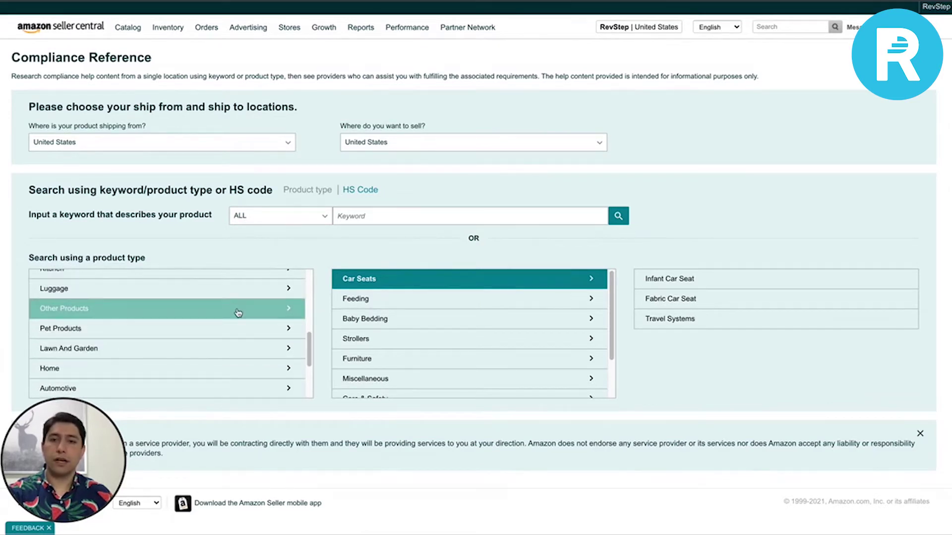
pyautogui.scroll(4, 237, 317)
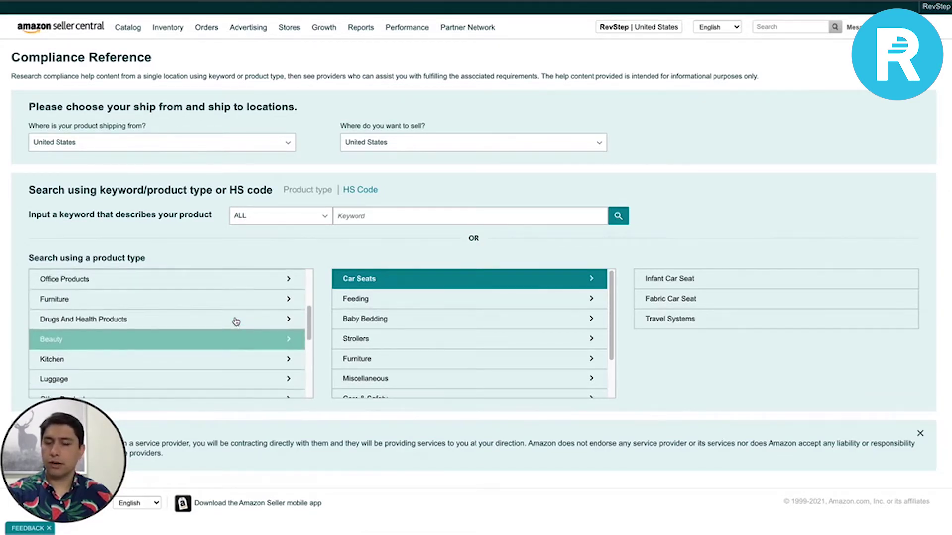
pyautogui.scroll(5, 180, 306)
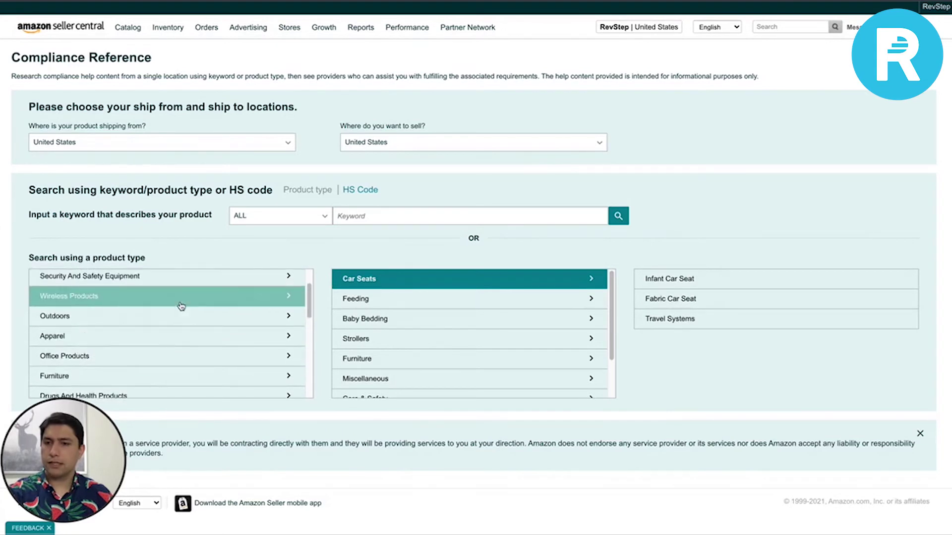
pyautogui.scroll(2, 181, 307)
# Step: Select Toys > Toy > Toys, review its definition, and view its compliance requirements
pyautogui.click(186, 299)
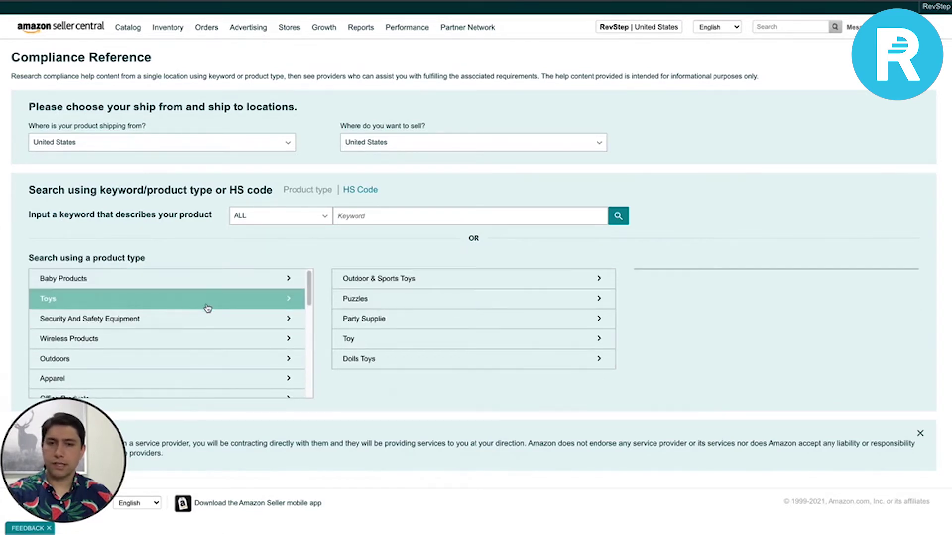
pyautogui.click(426, 341)
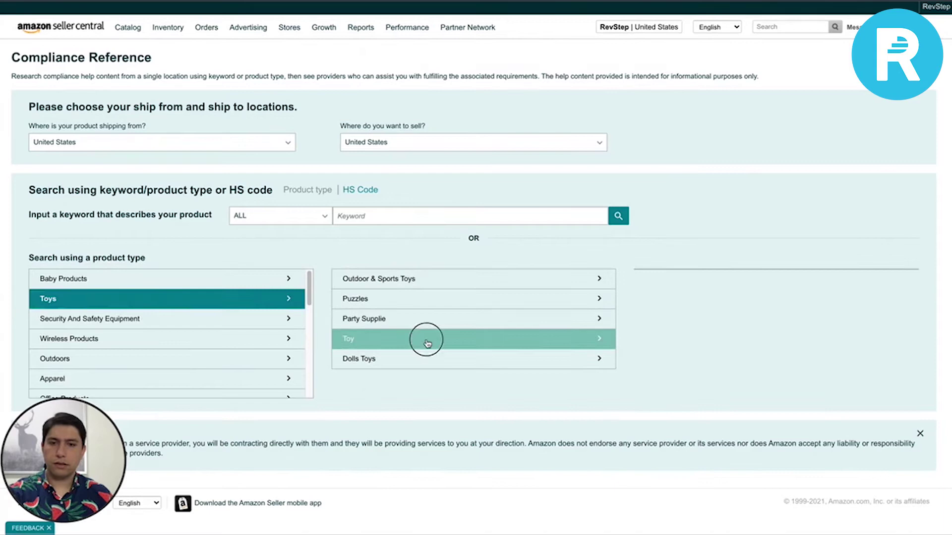
pyautogui.click(704, 282)
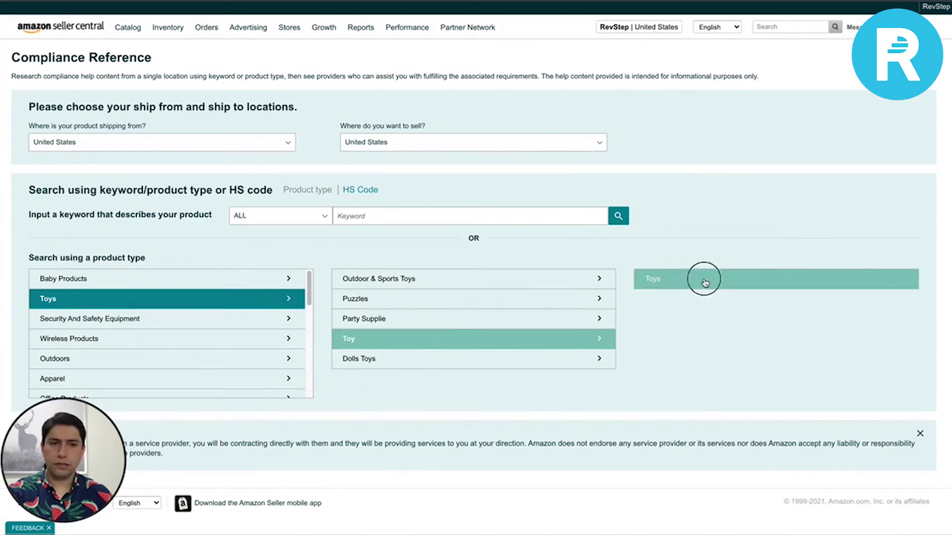
pyautogui.scroll(-3, 394, 305)
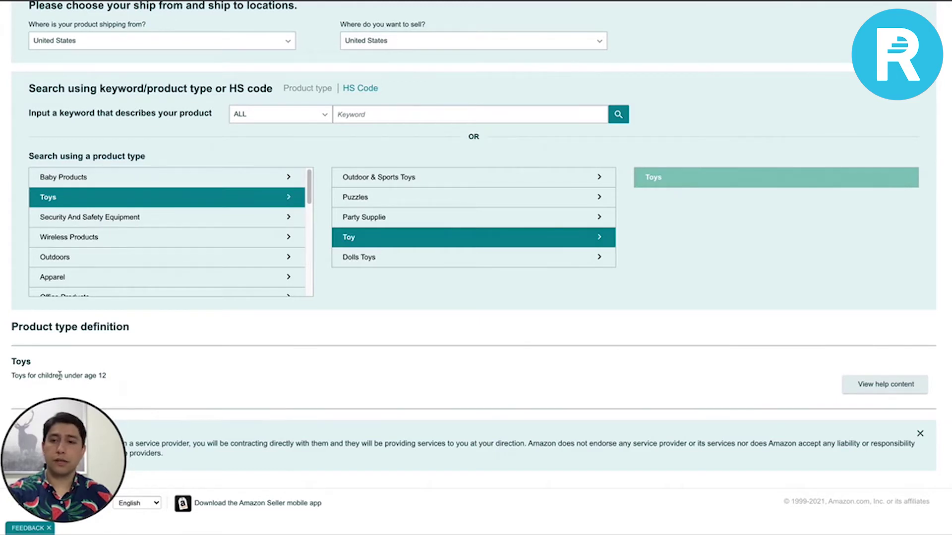
pyautogui.moveTo(13, 376); pyautogui.dragTo(113, 375)
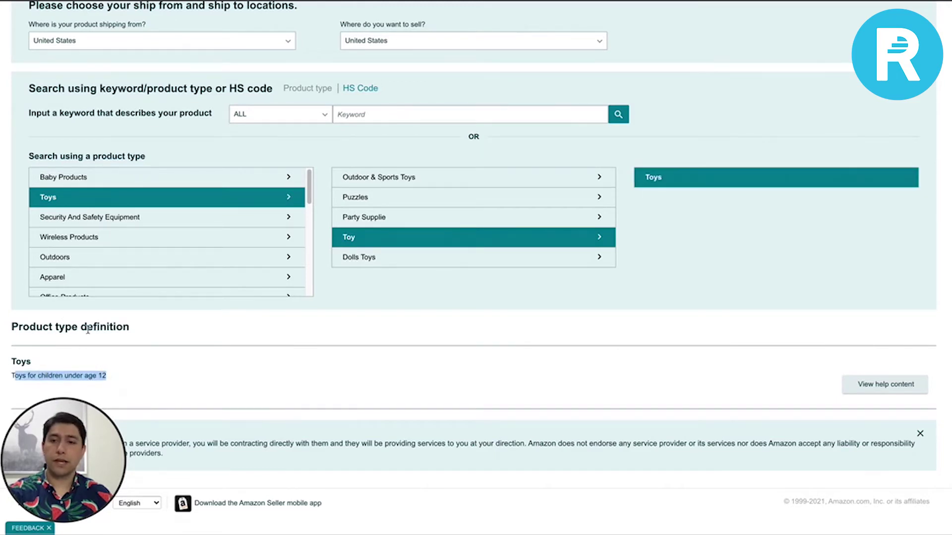
pyautogui.click(109, 379)
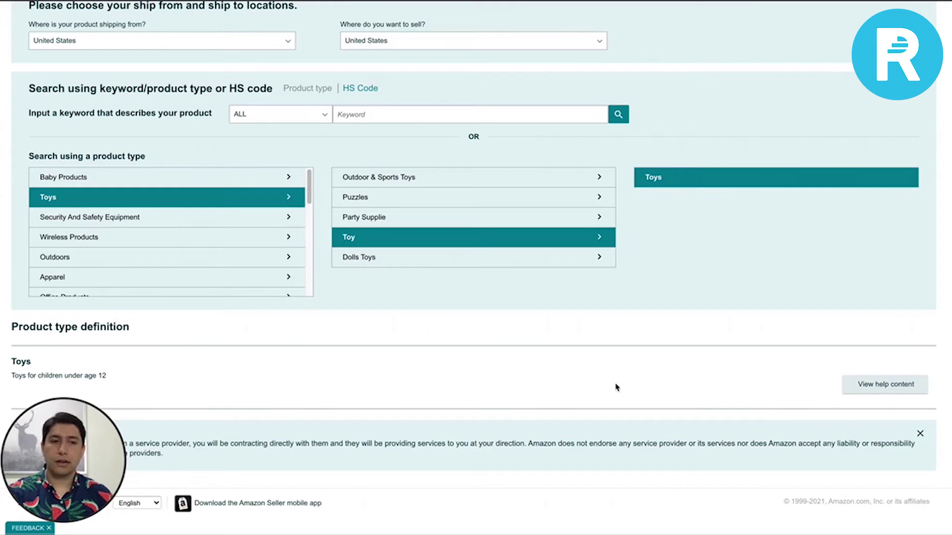
pyautogui.click(885, 390)
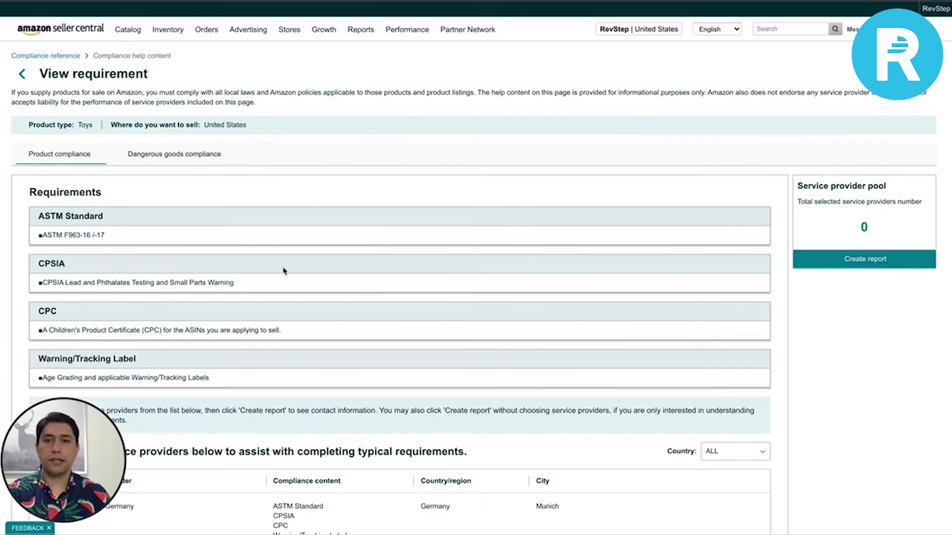
# Step: Scroll through the Toys requirements and the testing service providers listed below them
pyautogui.scroll(-3, 355, 240)
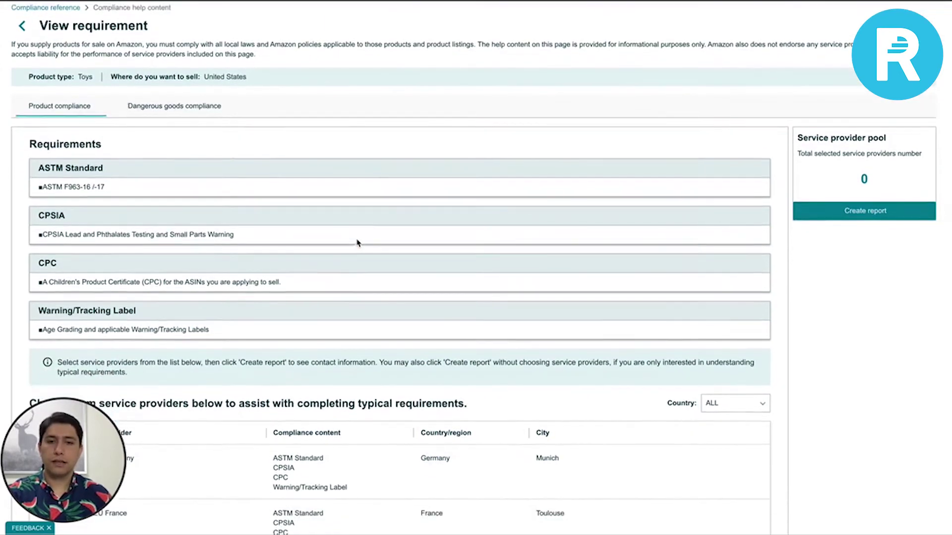
pyautogui.scroll(3, 215, 208)
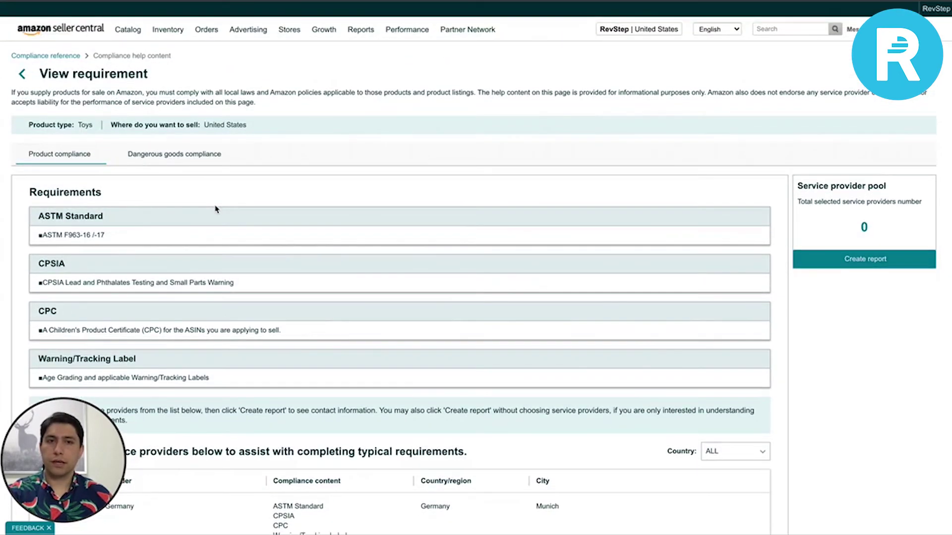
pyautogui.scroll(-2, 217, 209)
pyautogui.scroll(-1, 215, 208)
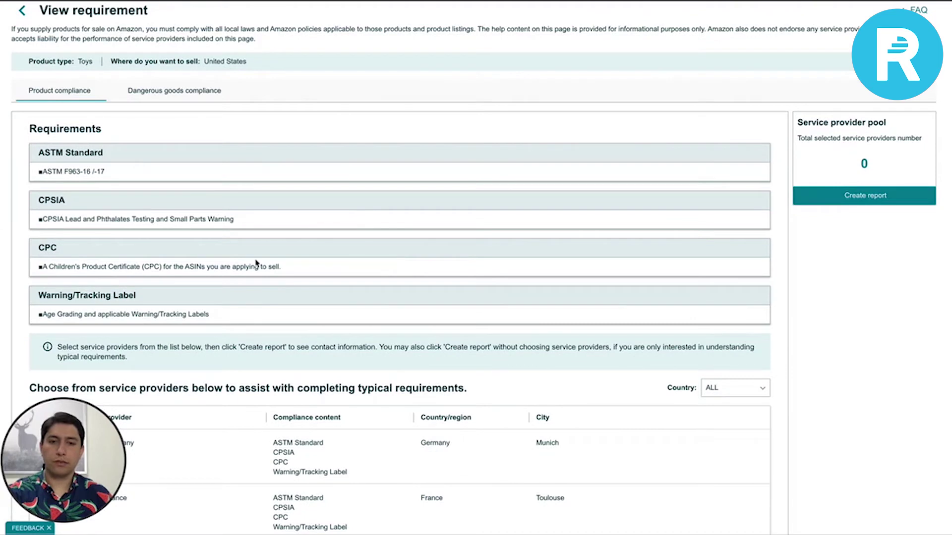
pyautogui.scroll(-6, 255, 263)
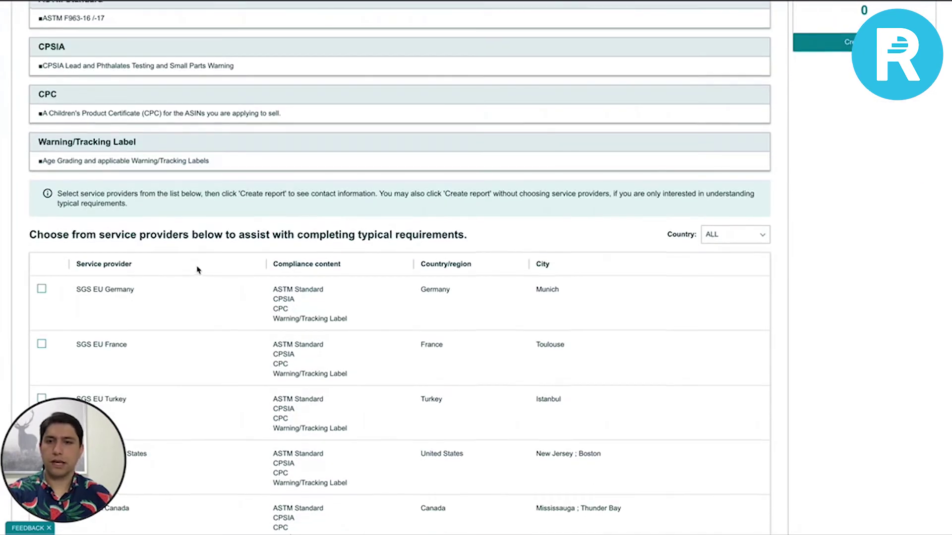
pyautogui.scroll(5, 197, 268)
pyautogui.moveTo(36, 79)
pyautogui.mouseDown()
pyautogui.moveTo(117, 81)
pyautogui.moveTo(33, 83)
pyautogui.mouseUp()
# Step: Highlight the ASTM F963-16 /-17, CPSIA and CPC requirement entries
pyautogui.moveTo(43, 121); pyautogui.dragTo(105, 121)
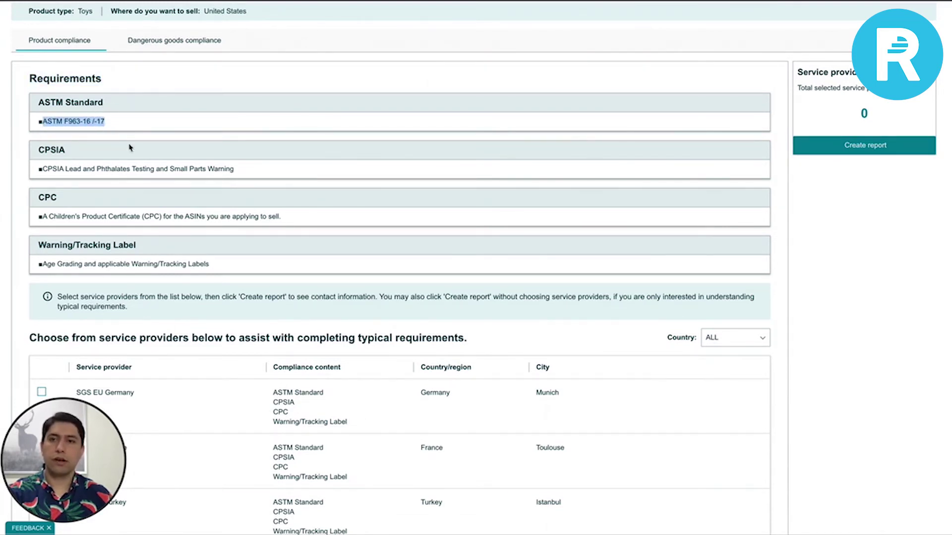
pyautogui.click(122, 169)
pyautogui.moveTo(36, 150); pyautogui.dragTo(72, 155)
pyautogui.moveTo(69, 197); pyautogui.dragTo(33, 198)
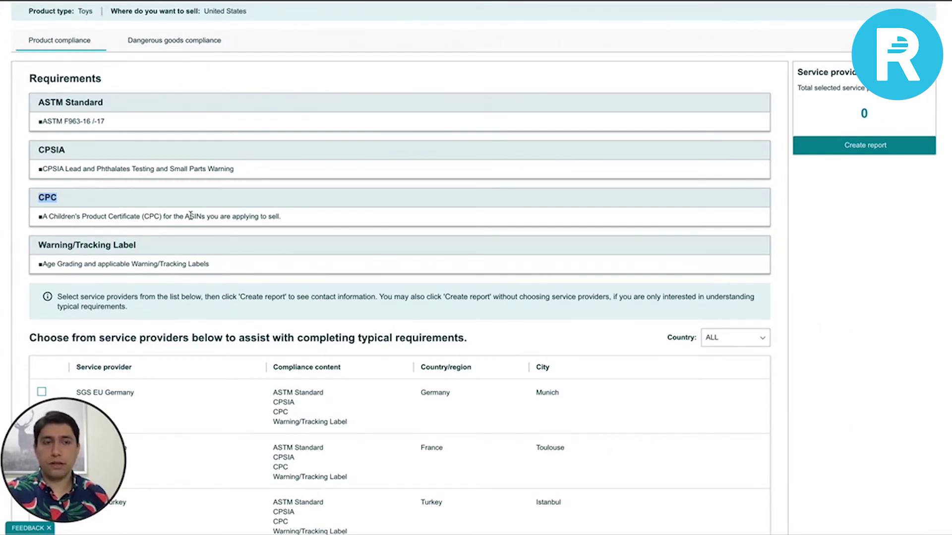
pyautogui.scroll(-4, 251, 224)
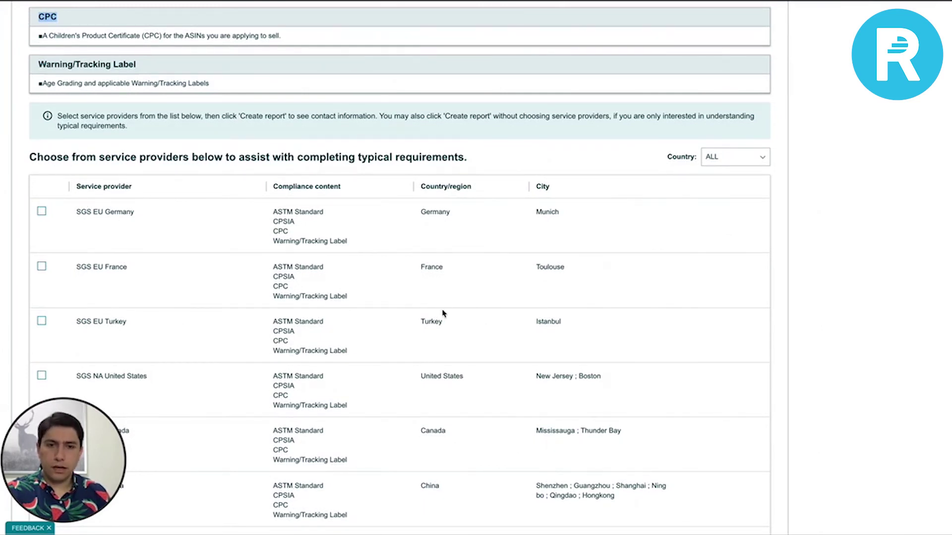
pyautogui.scroll(-2, 442, 314)
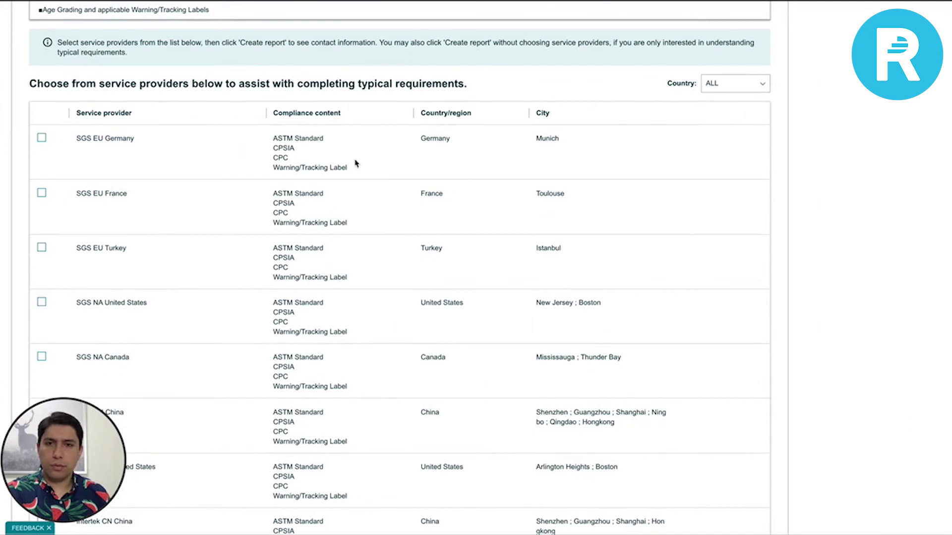
pyautogui.scroll(1, 552, 278)
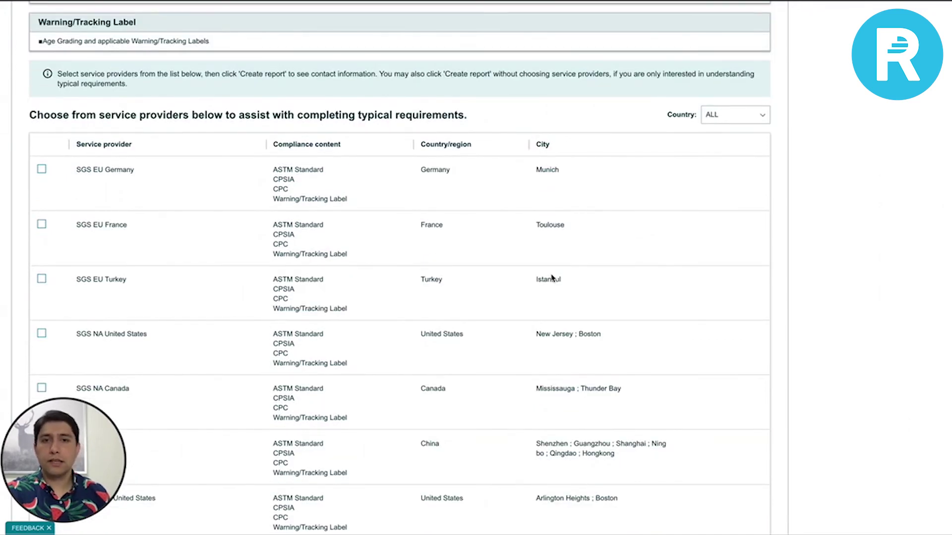
pyautogui.scroll(-3, 552, 278)
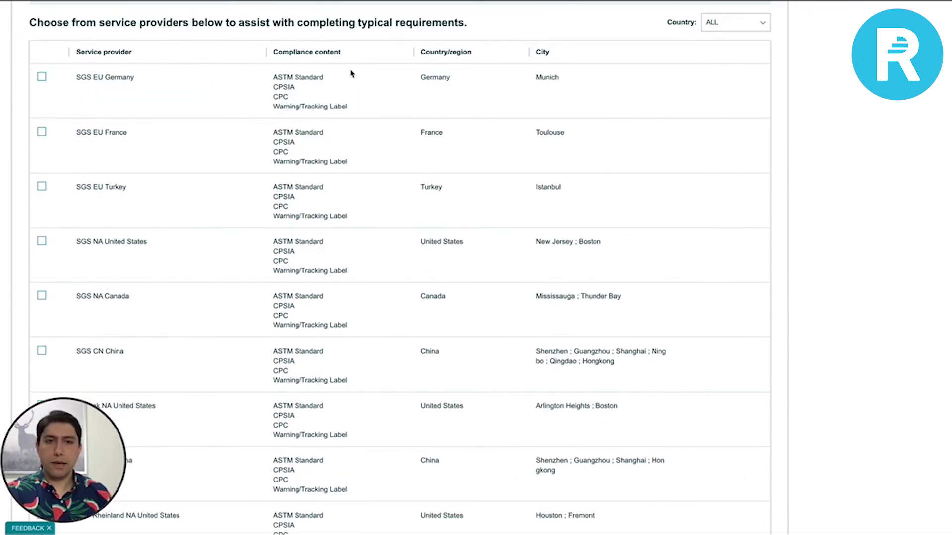
pyautogui.scroll(-4, 557, 228)
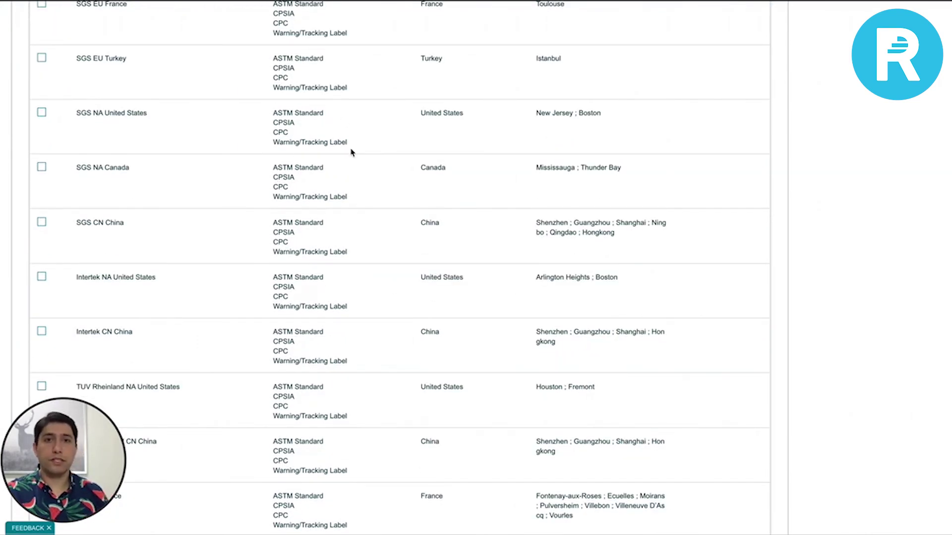
pyautogui.scroll(2, 357, 153)
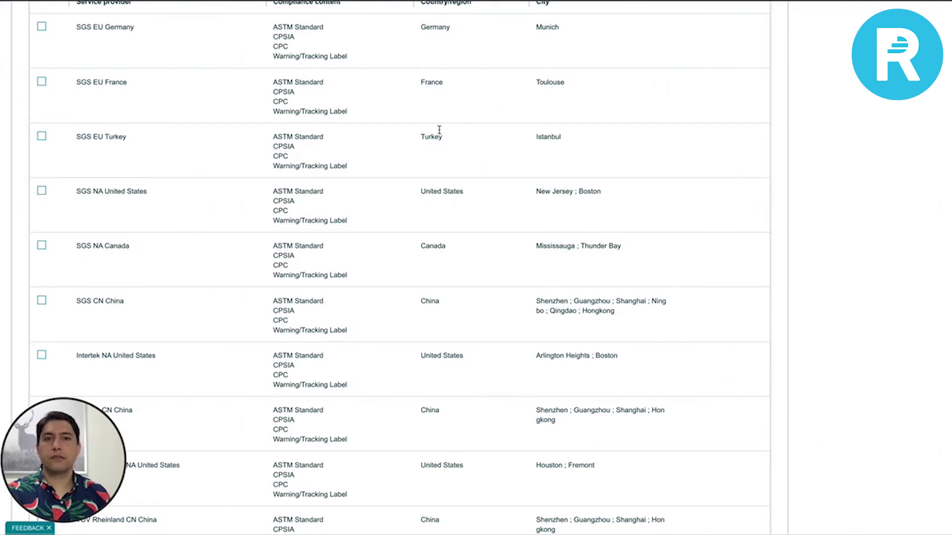
pyautogui.scroll(1, 537, 231)
pyautogui.scroll(3, 533, 235)
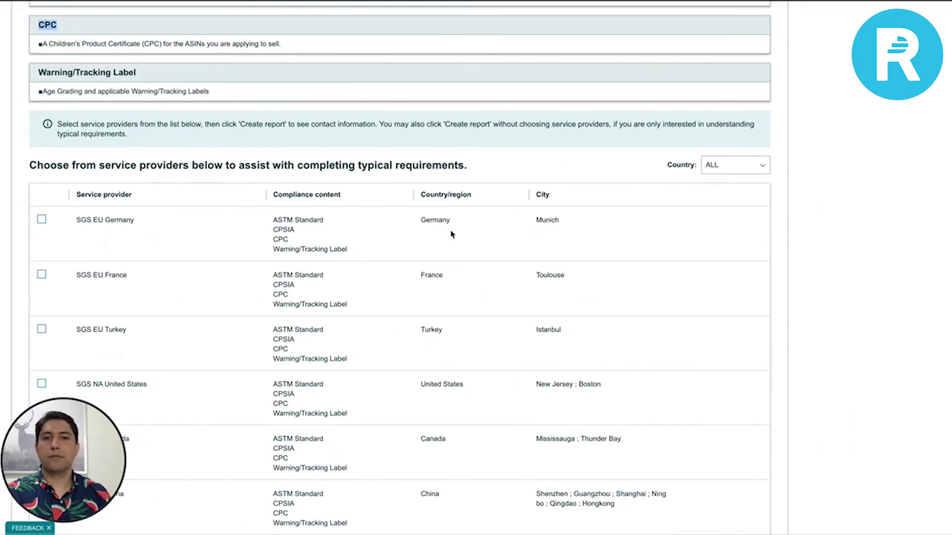
pyautogui.scroll(-1, 531, 248)
pyautogui.scroll(-1, 531, 247)
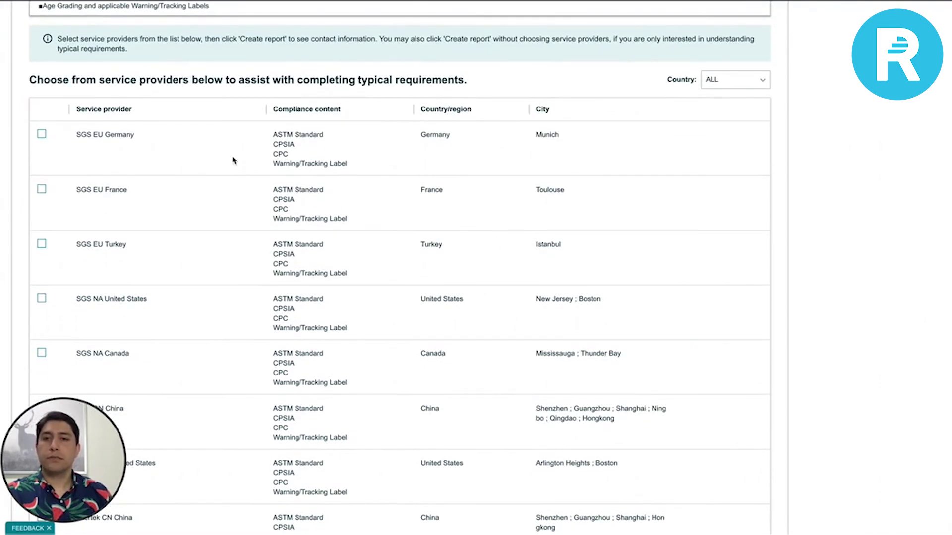